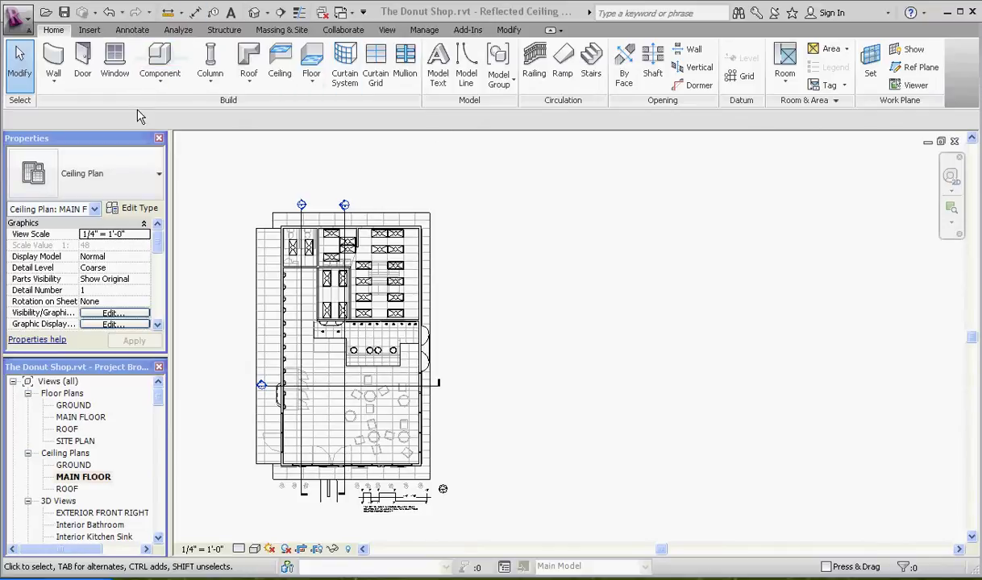
Sketch a 2' x 4' rectangular ACT ceiling of about 17.77 SF over the dining area.
left_click(281, 73)
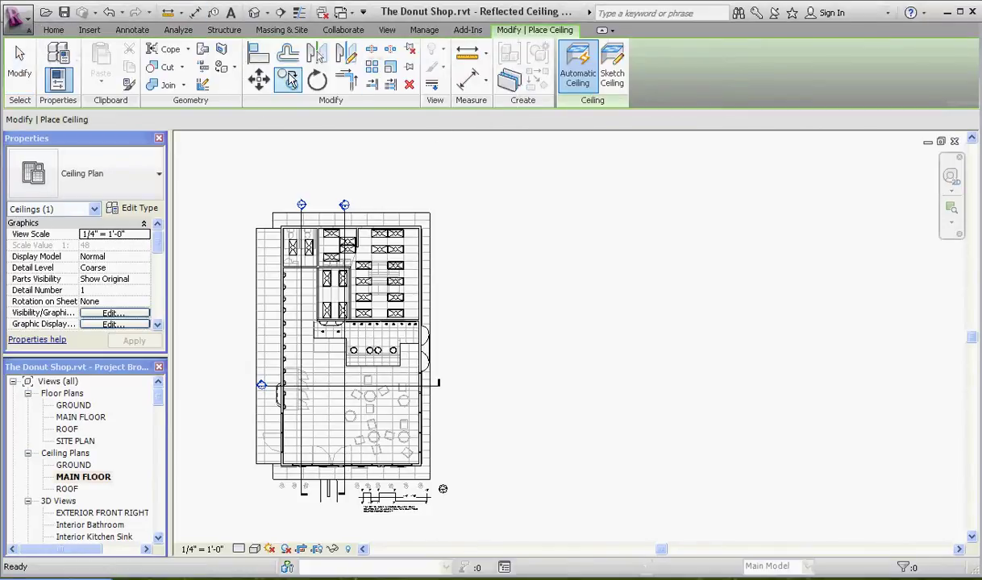
left_click(614, 71)
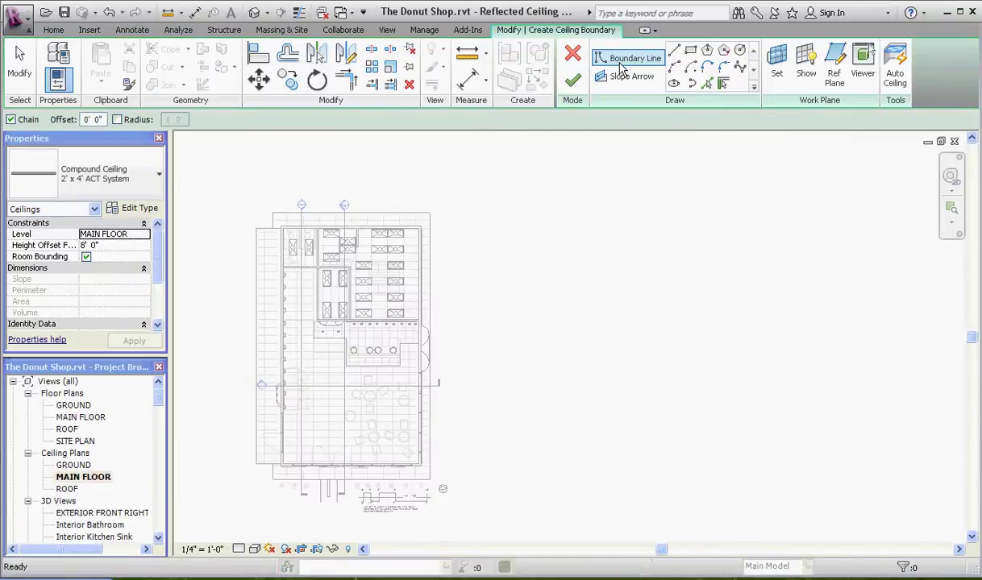
left_click(691, 53)
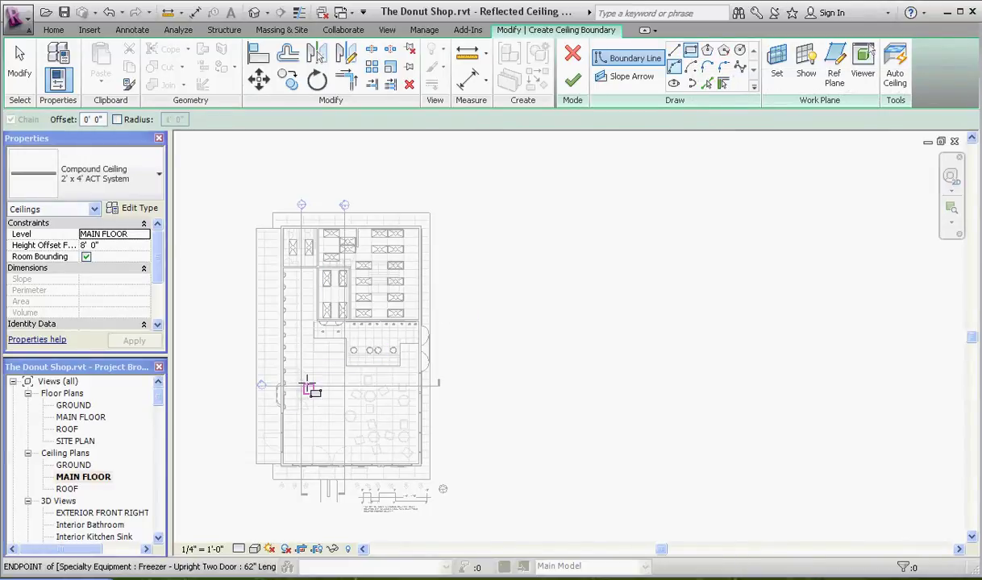
scroll(339, 413, "up", 4)
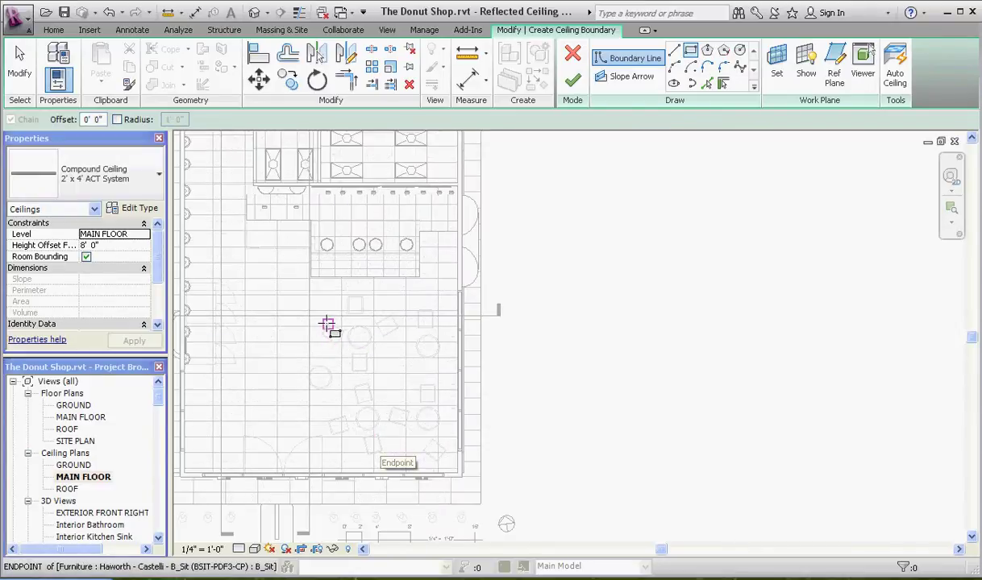
left_click(328, 326)
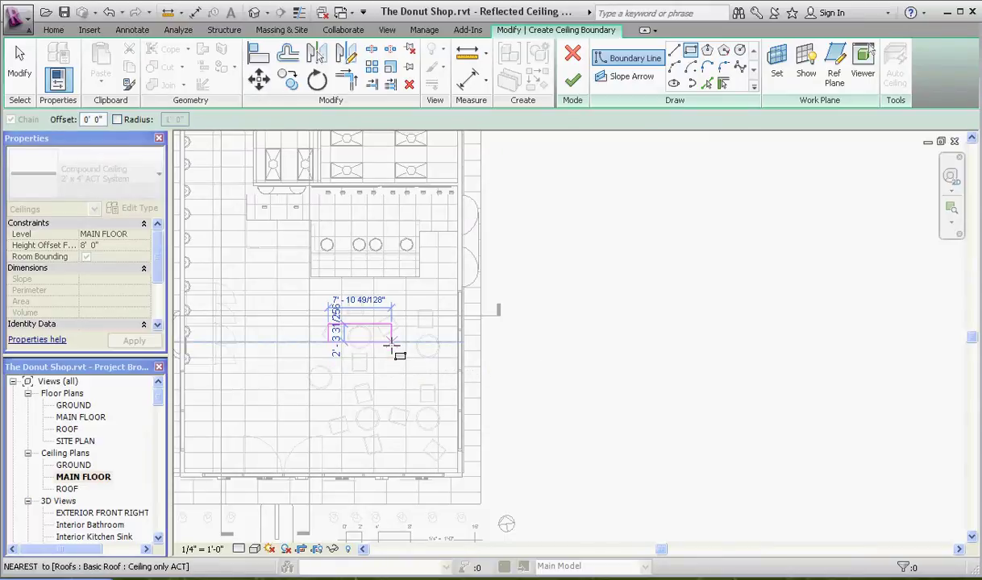
left_click(391, 344)
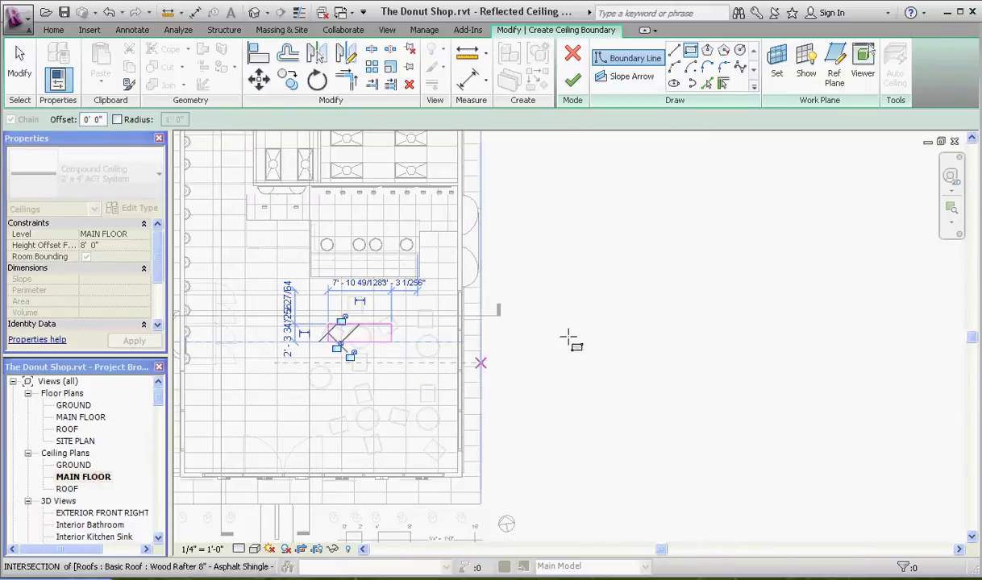
left_click(574, 81)
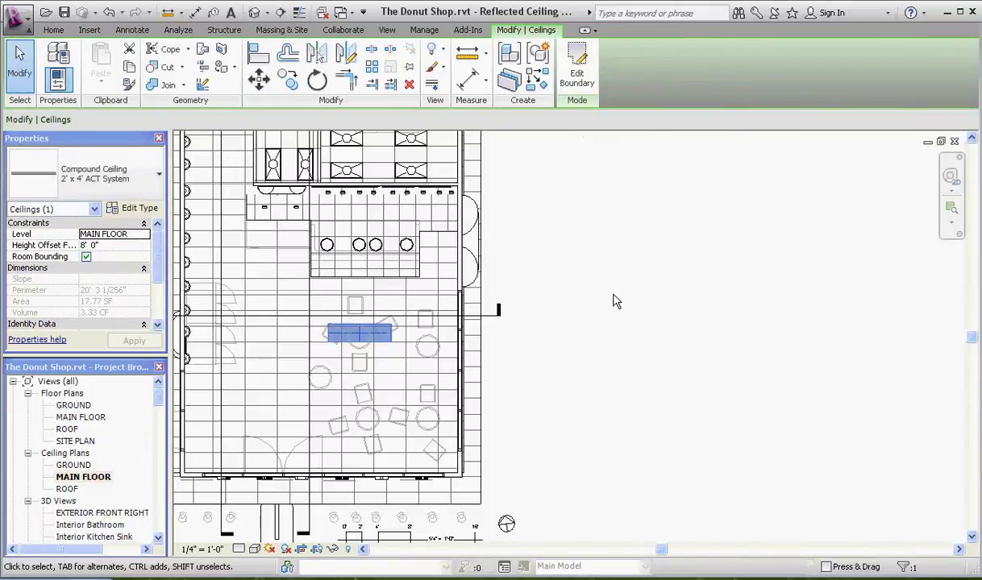
left_click(612, 302)
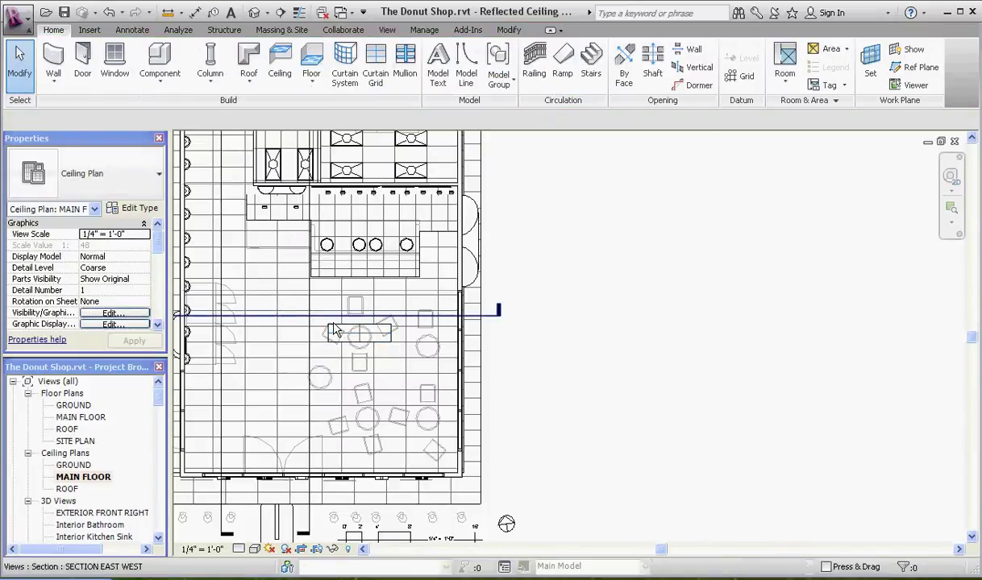
left_click(336, 333)
scroll(608, 364, "down", 2)
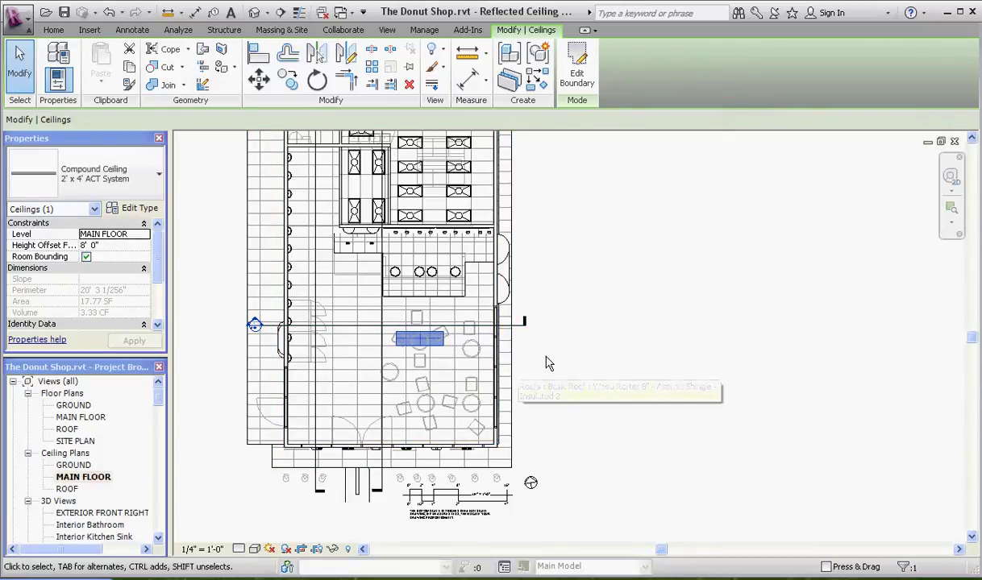
scroll(544, 380, "down", 2)
scroll(583, 349, "up", 1)
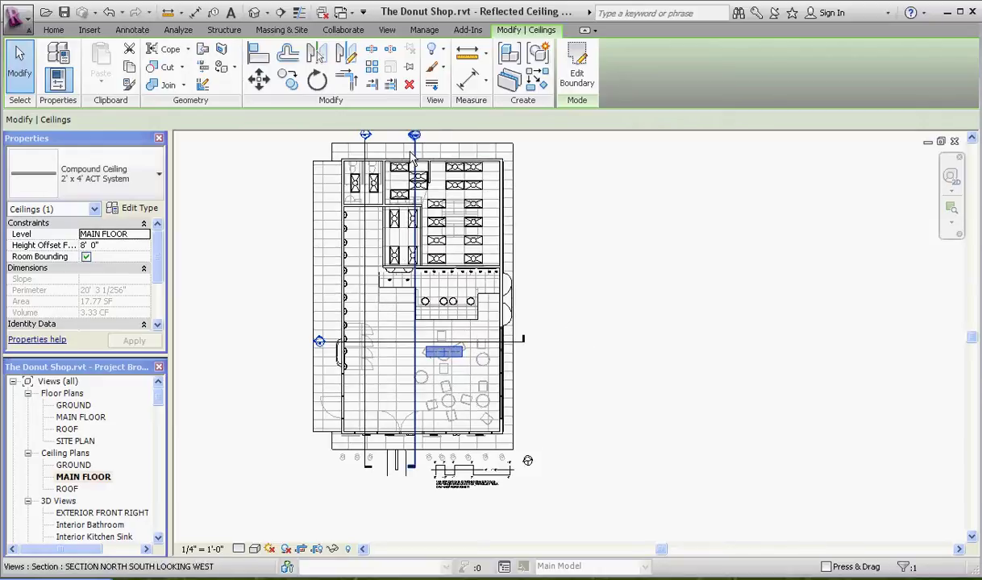
Open the north-south section and zoom in on the seating area.
double_click(368, 137)
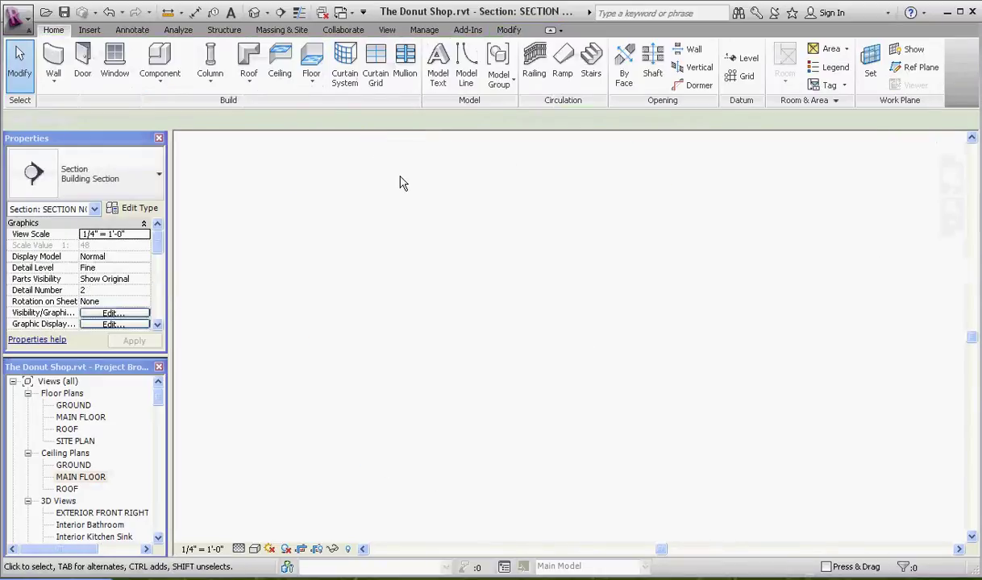
scroll(373, 228, "down", 3)
scroll(484, 372, "up", 4)
scroll(485, 372, "down", 1)
scroll(451, 322, "up", 1)
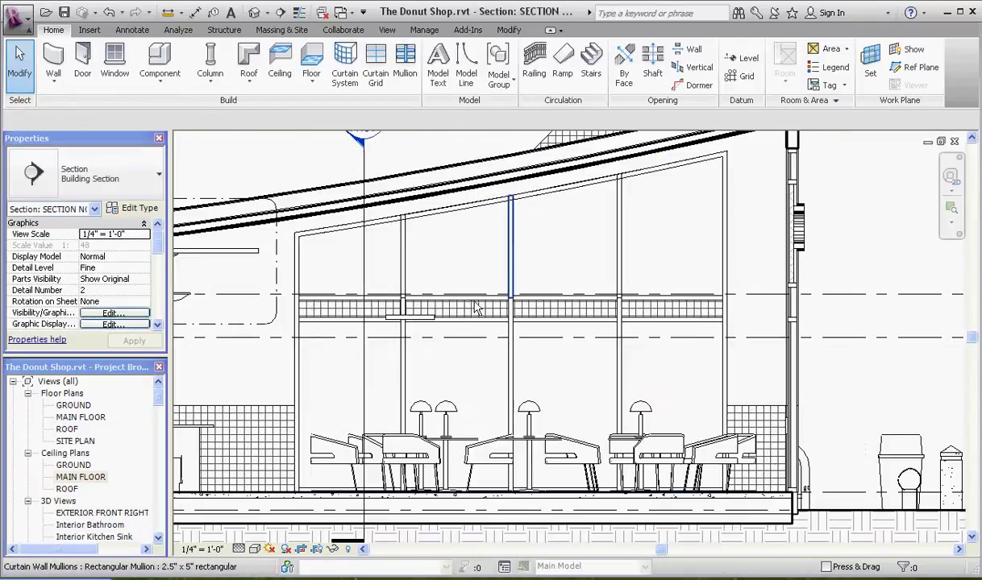
Select the small ceiling and drag it up from 8' toward about 13'-5" under the roof.
left_click(422, 321)
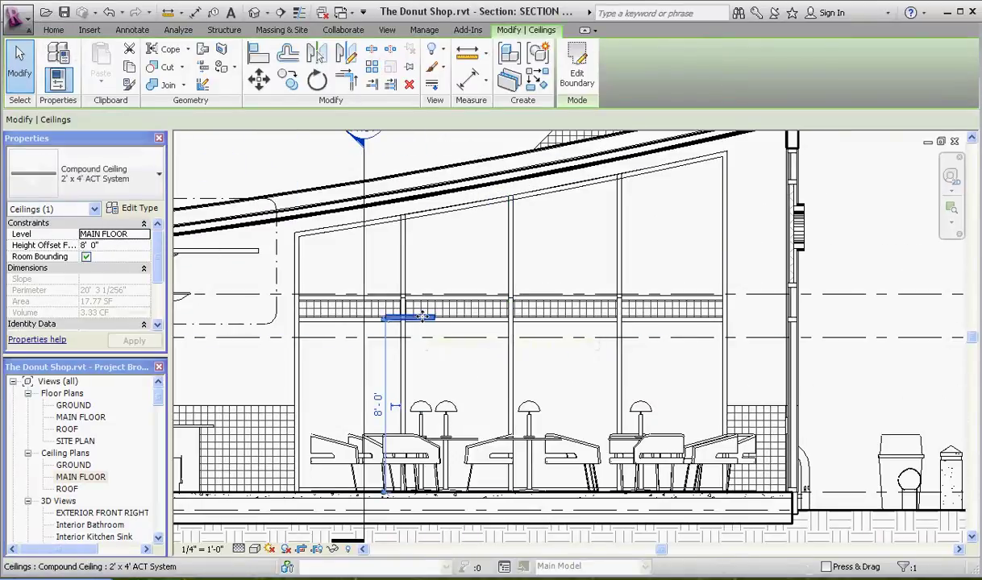
left_click_drag(424, 285, 424, 205)
key("Escape")
scroll(431, 278, "down", 1)
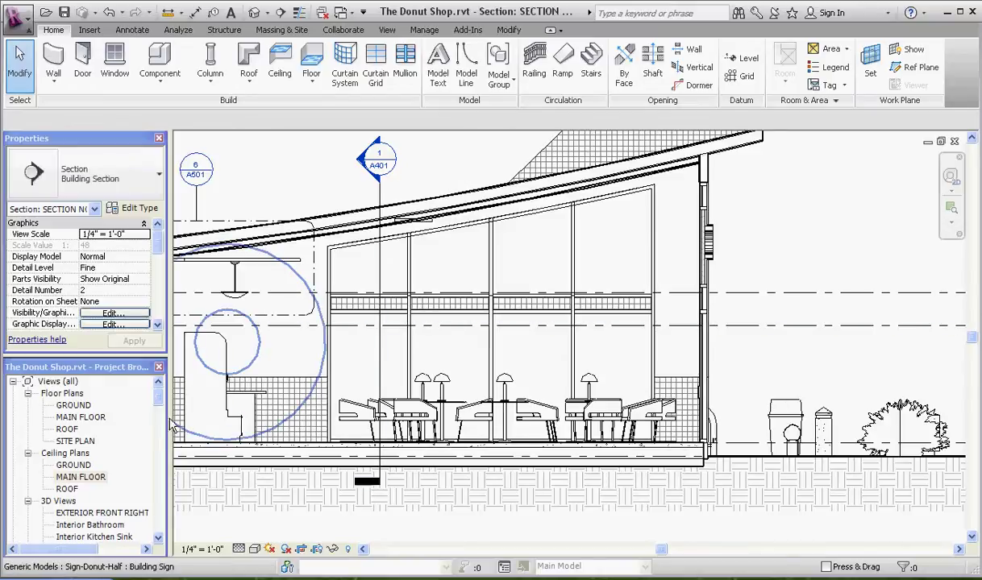
Return to the MAIN FLOOR ceiling plan and zoom to the small ceiling.
double_click(81, 477)
scroll(432, 357, "up", 5)
scroll(517, 372, "up", 2)
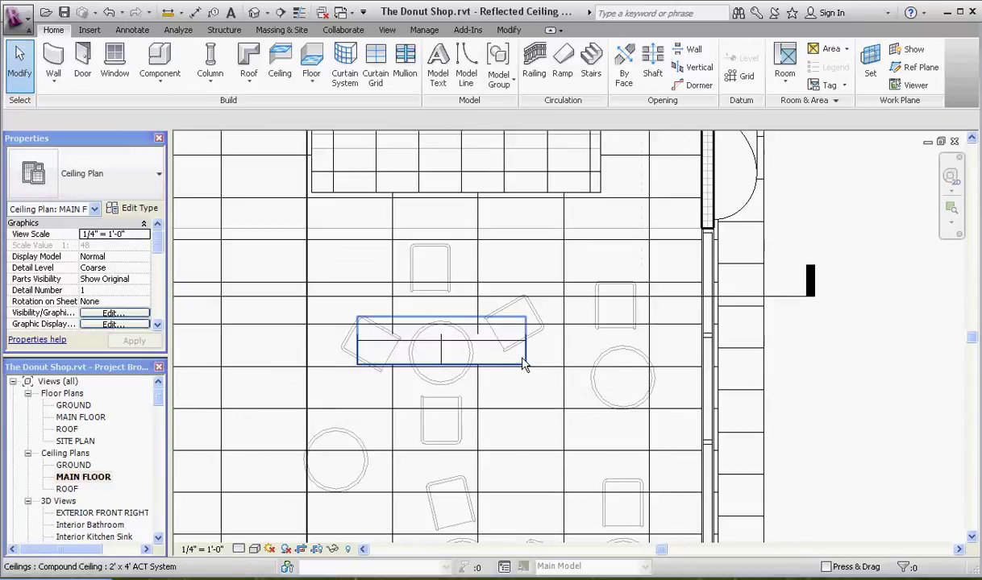
scroll(427, 397, "down", 1)
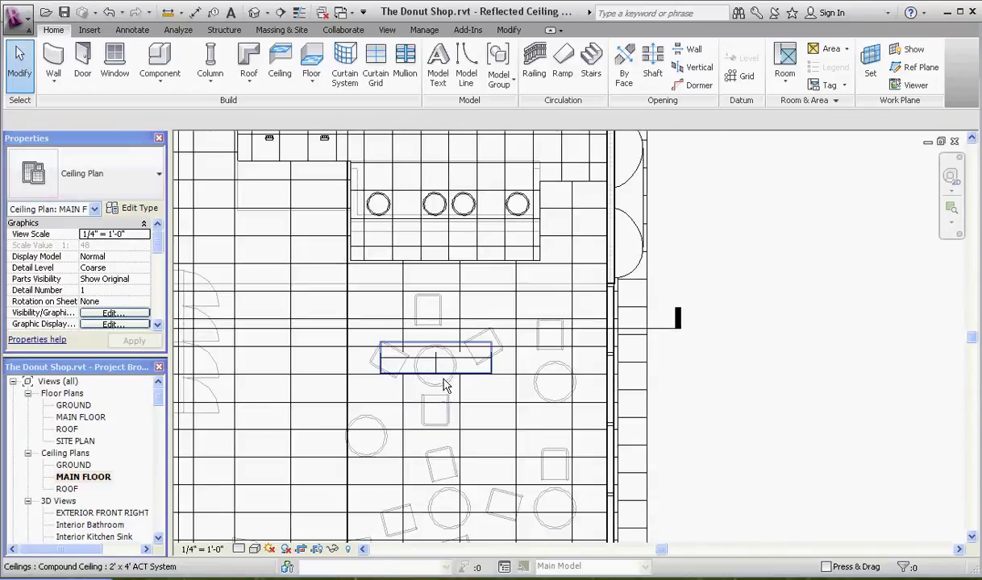
scroll(458, 377, "down", 2)
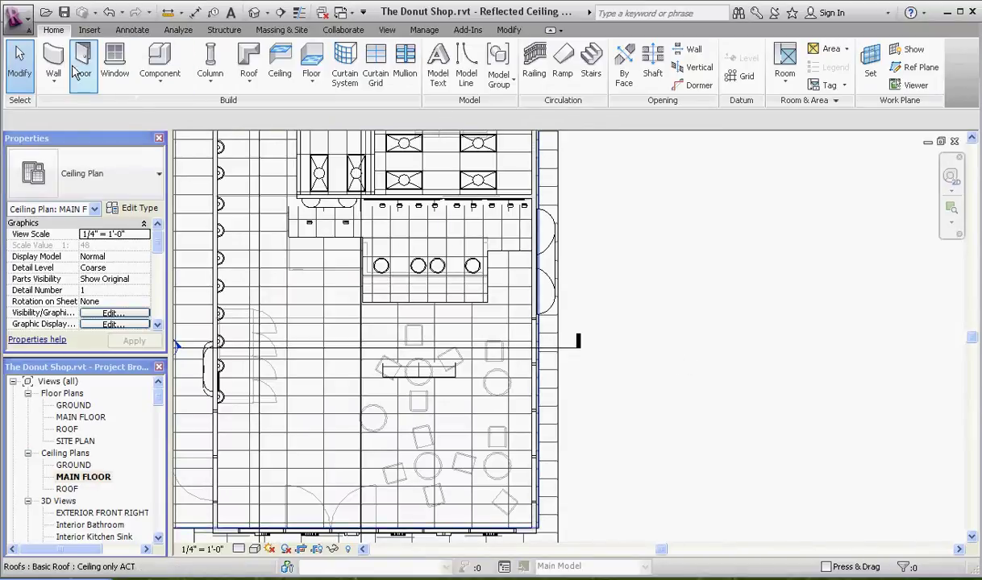
Place a Pendant Light - Hemisphere 100W - 120V on the small ACT ceiling.
left_click(159, 65)
scroll(445, 428, "up", 3)
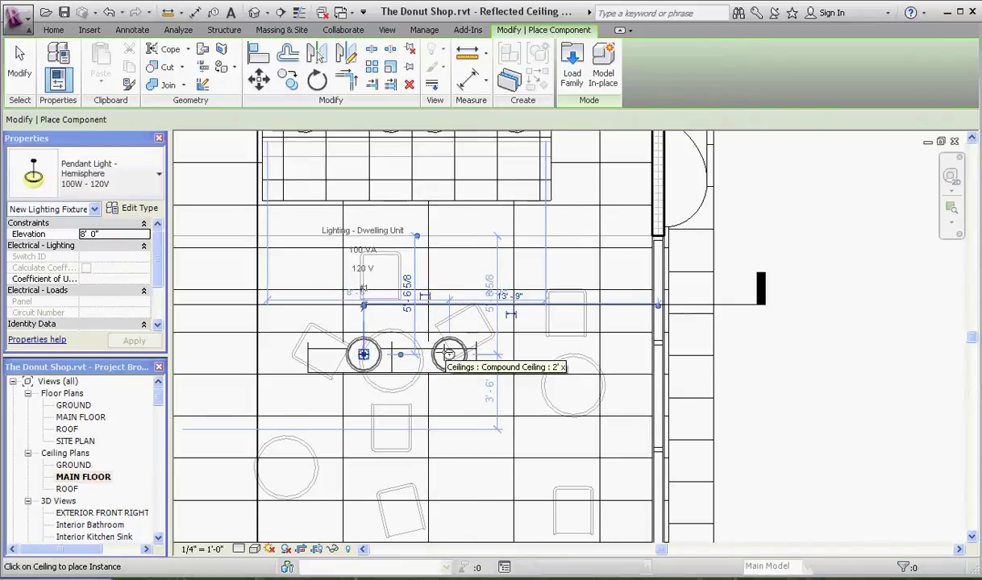
left_click(440, 353)
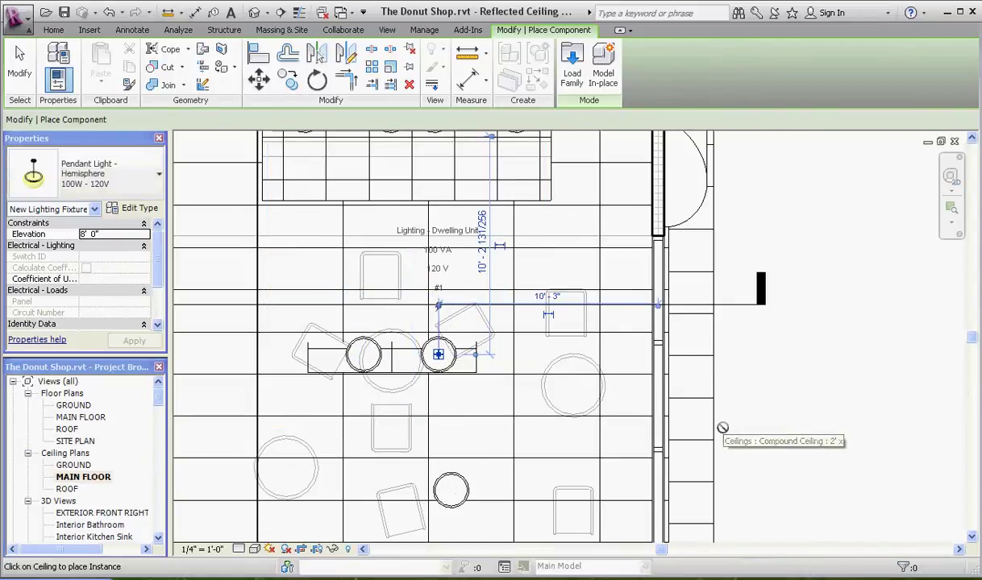
key("Escape")
key("Escape")
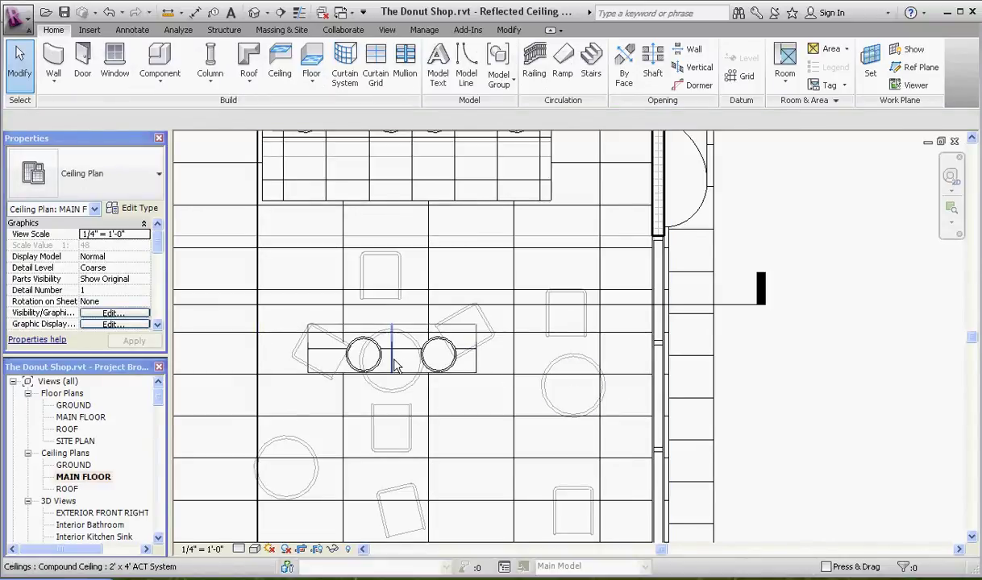
left_click(442, 370)
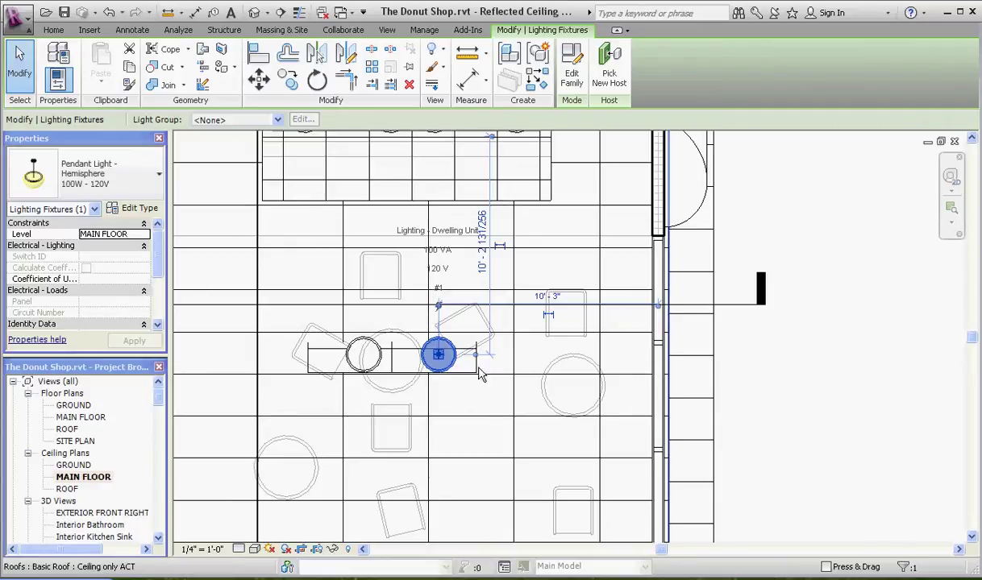
scroll(465, 331, "up", 1)
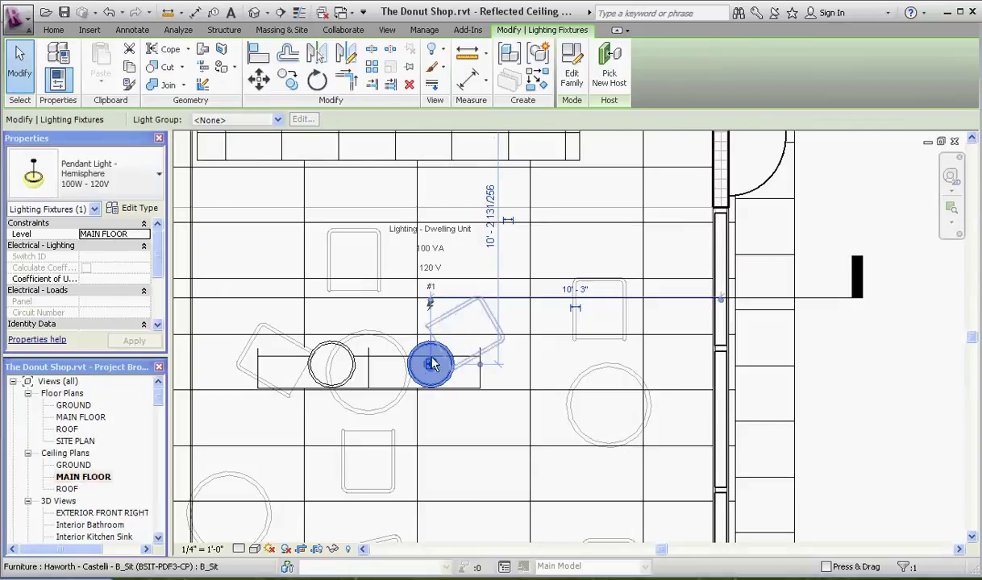
scroll(433, 369, "down", 1)
scroll(516, 379, "down", 1)
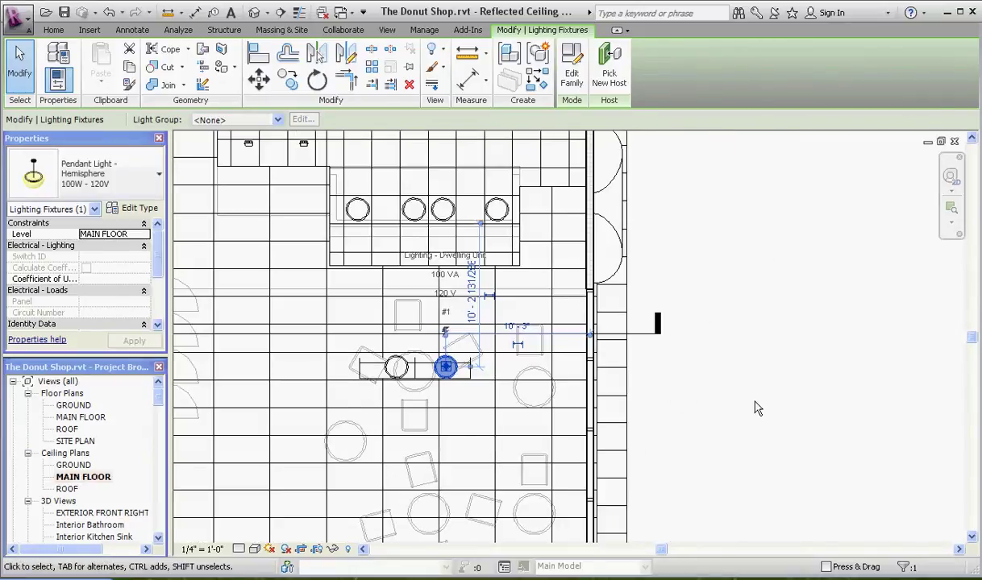
left_click(757, 408)
scroll(475, 379, "up", 2)
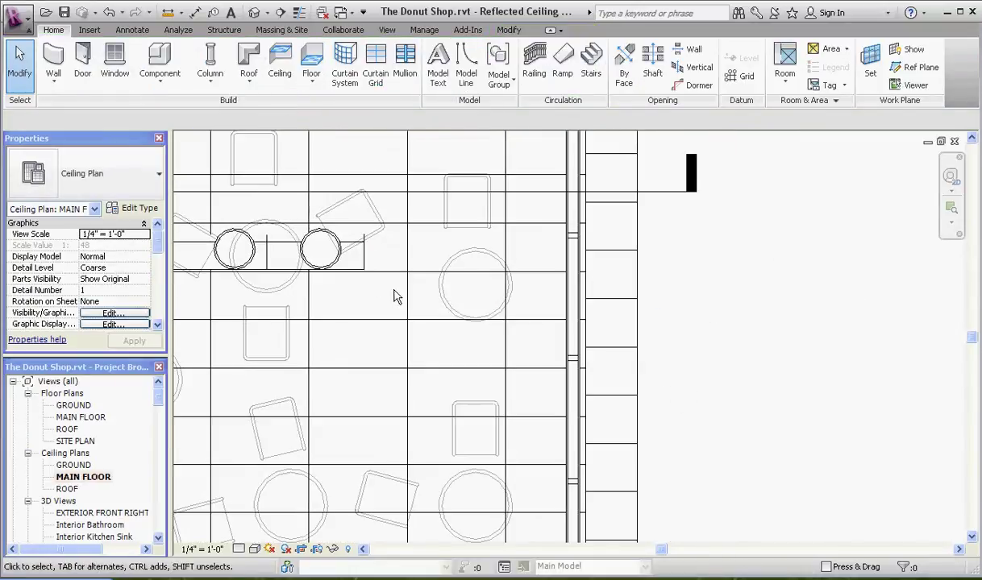
left_click(338, 269)
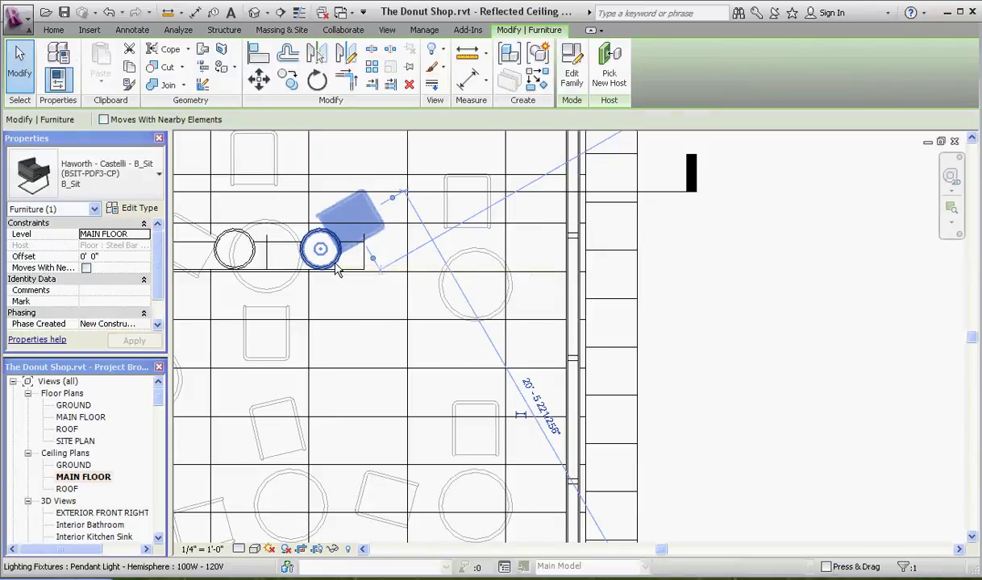
key("Escape")
left_click(321, 250)
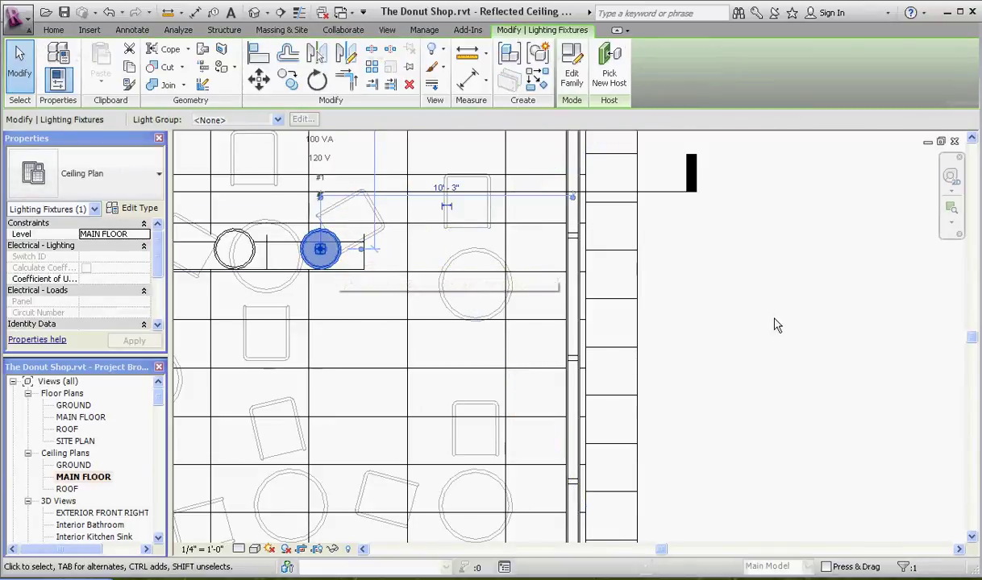
left_click(756, 322)
scroll(693, 310, "down", 3)
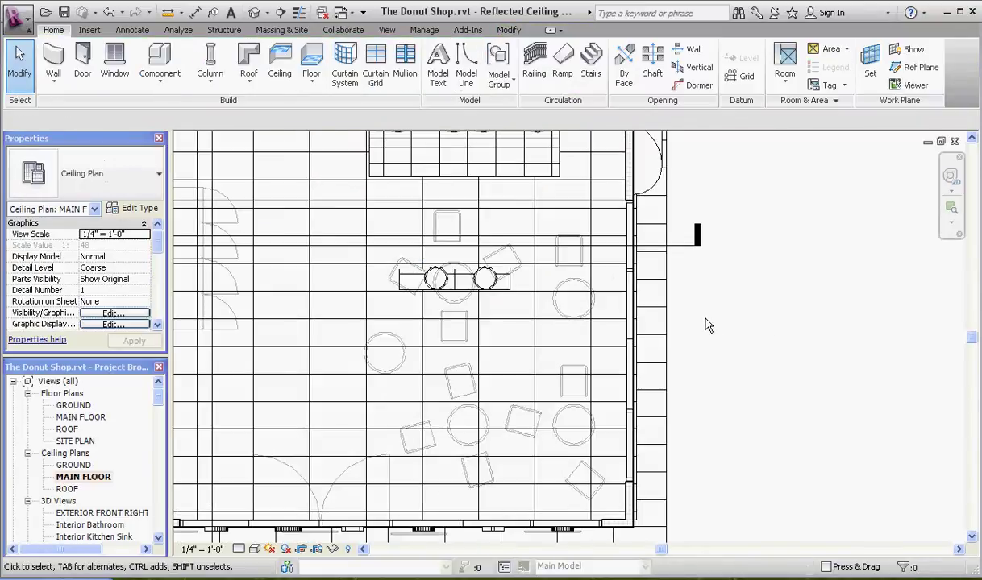
left_click_drag(159, 391, 159, 430)
Open the north-south section and zoom to the pendant light under the small ceiling.
double_click(113, 488)
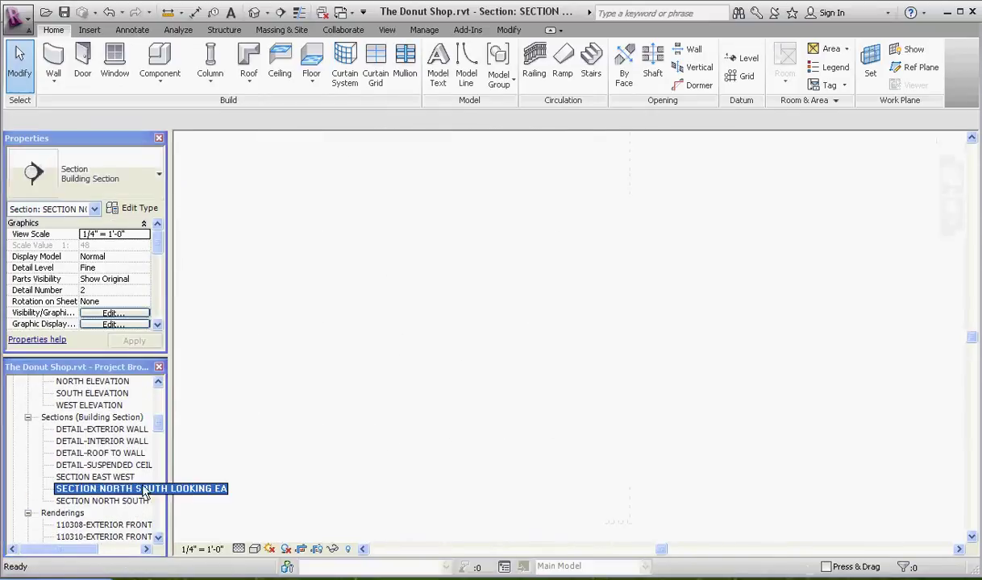
scroll(417, 233, "up", 5)
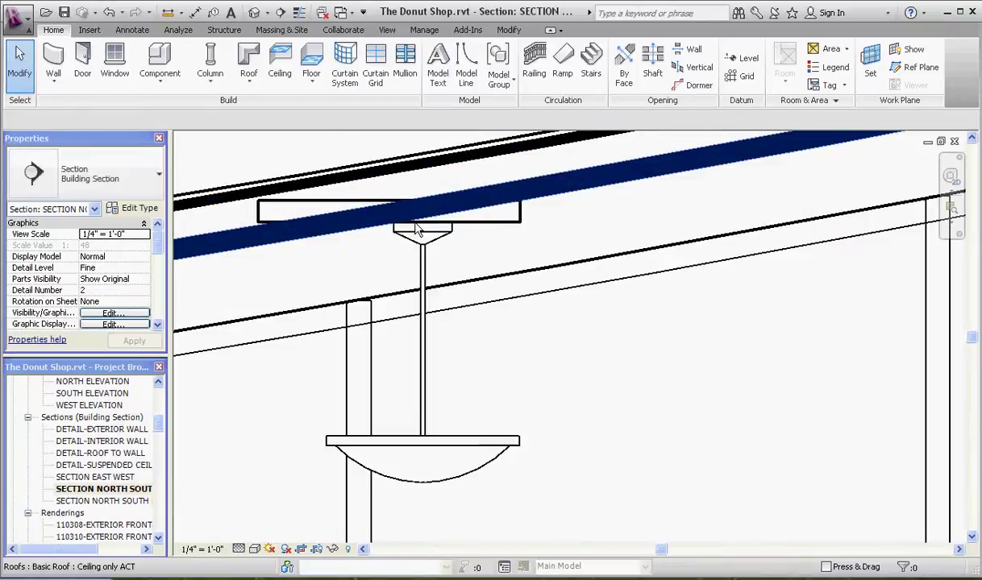
scroll(580, 431, "down", 3)
scroll(546, 356, "up", 1)
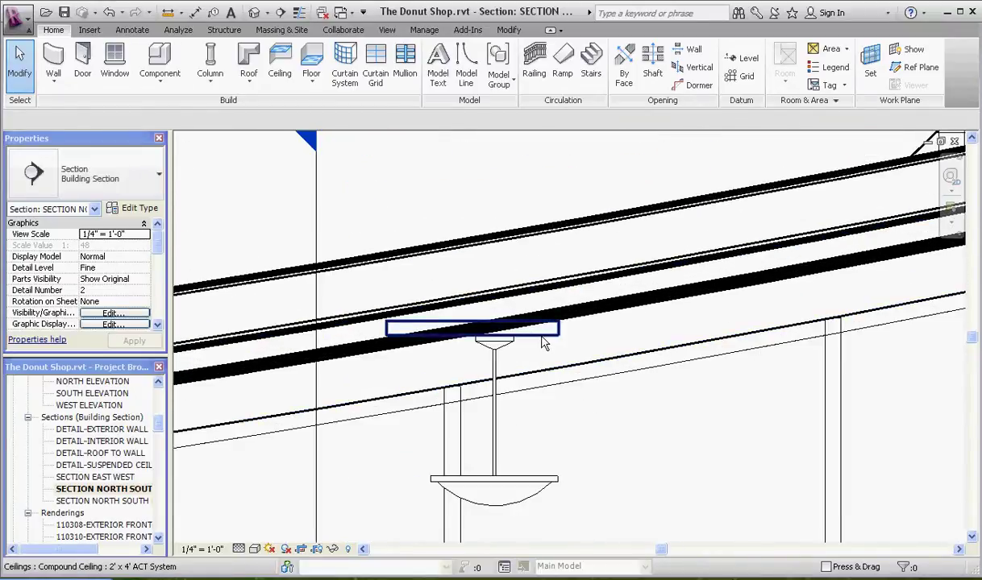
scroll(500, 338, "down", 2)
scroll(452, 331, "up", 1)
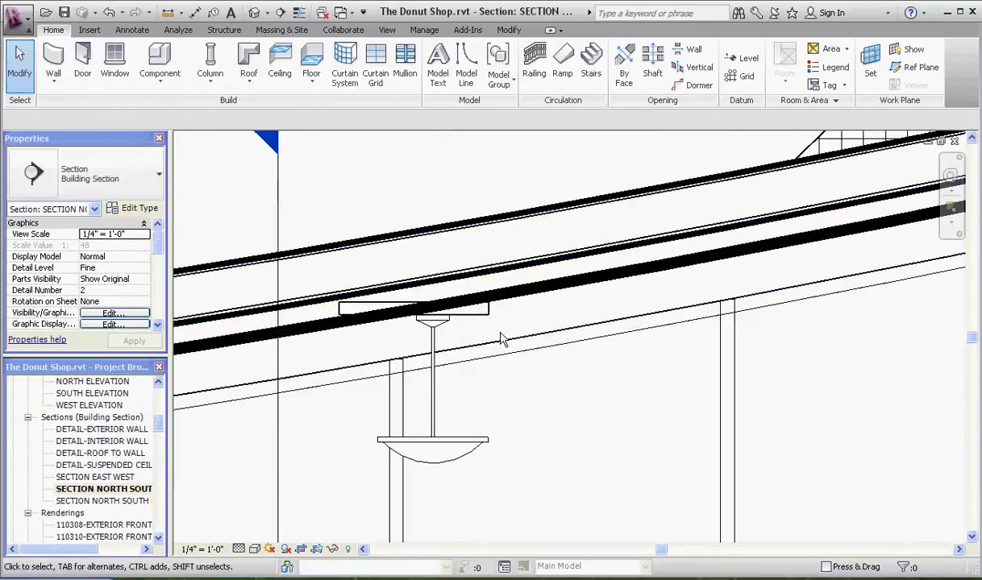
Nudge the pendant light left to expose the second light, then check the ceiling above.
left_click(437, 348)
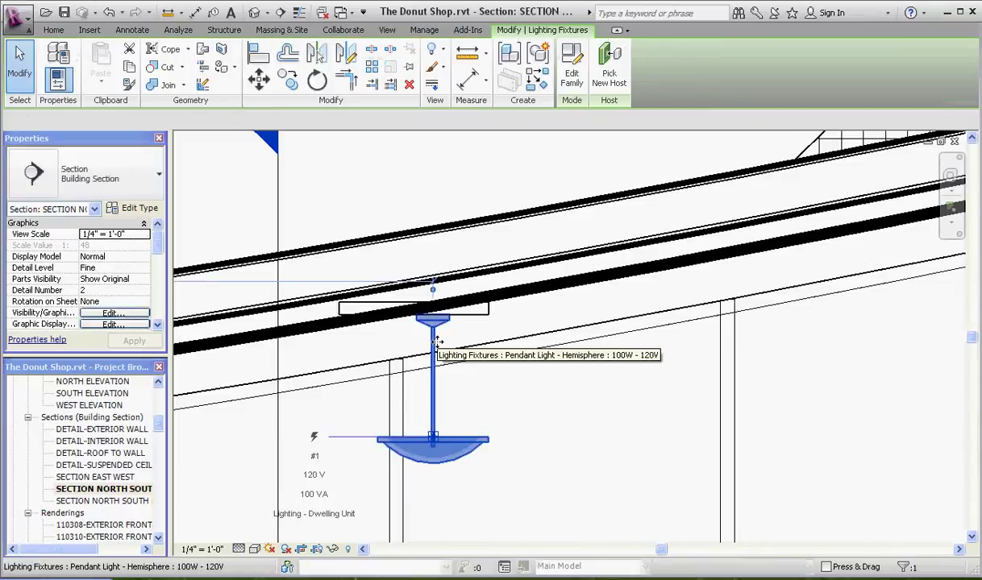
key("Left")
key("Left")
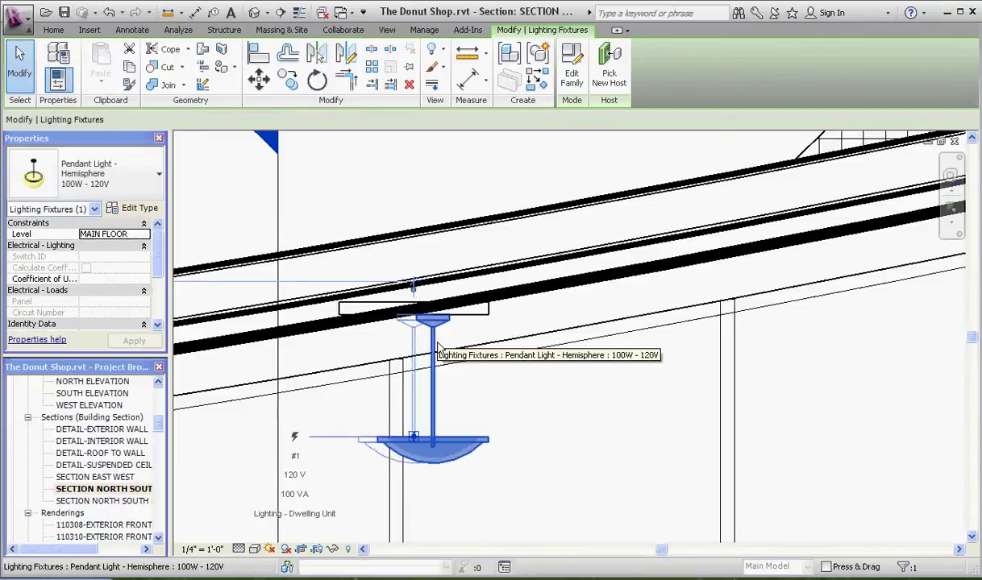
key("Left")
key("Left")
key("Left")
key("Escape")
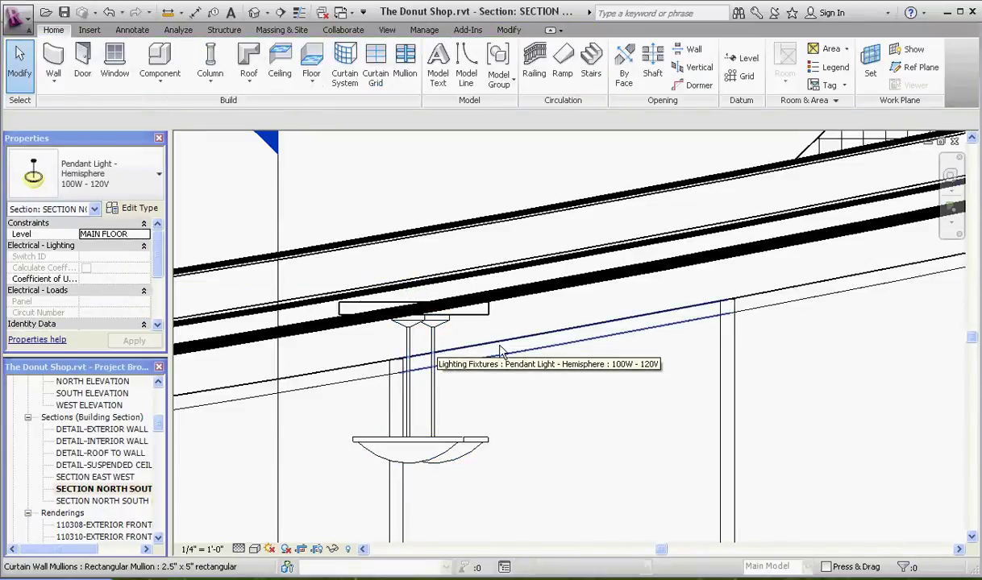
left_click(480, 322)
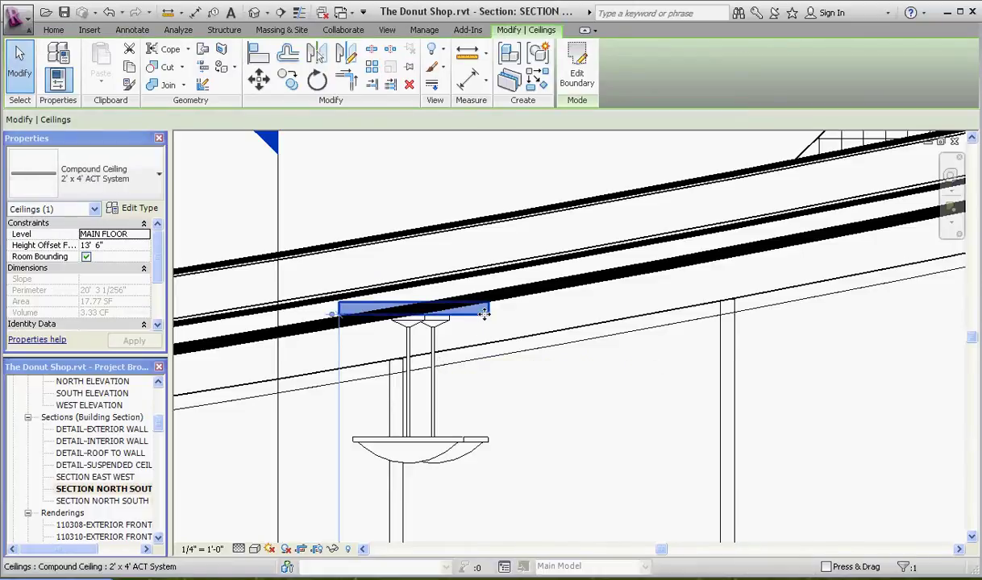
scroll(394, 323, "down", 2)
key("Escape")
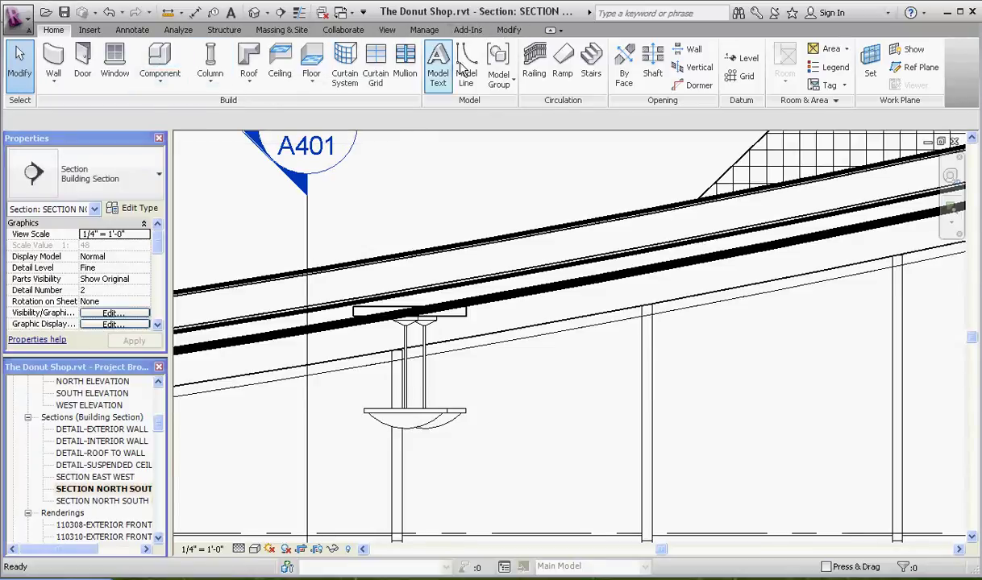
Align the moved pendant light to the other light's centreline.
left_click(496, 29)
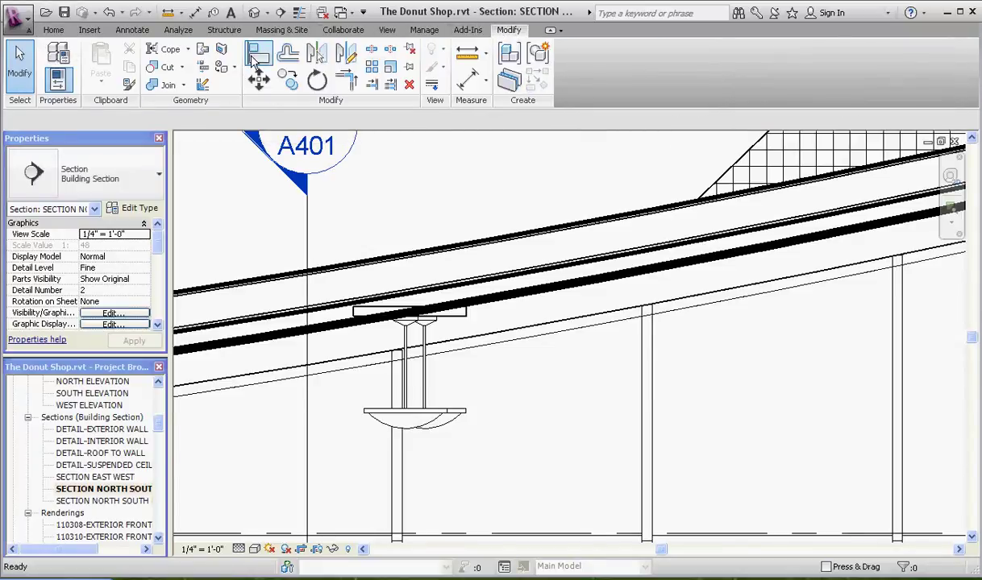
left_click(256, 63)
scroll(409, 338, "up", 5)
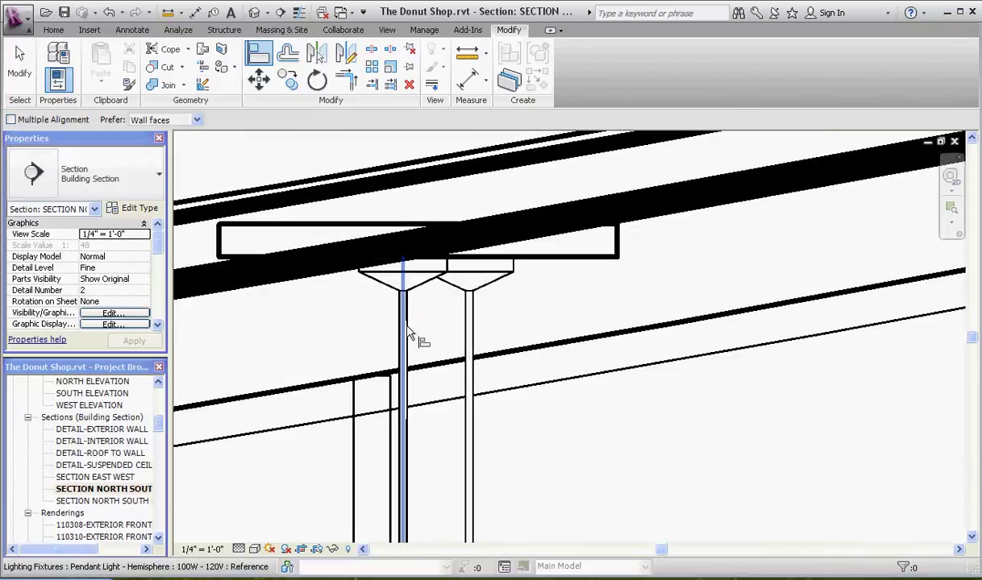
scroll(406, 337, "up", 2)
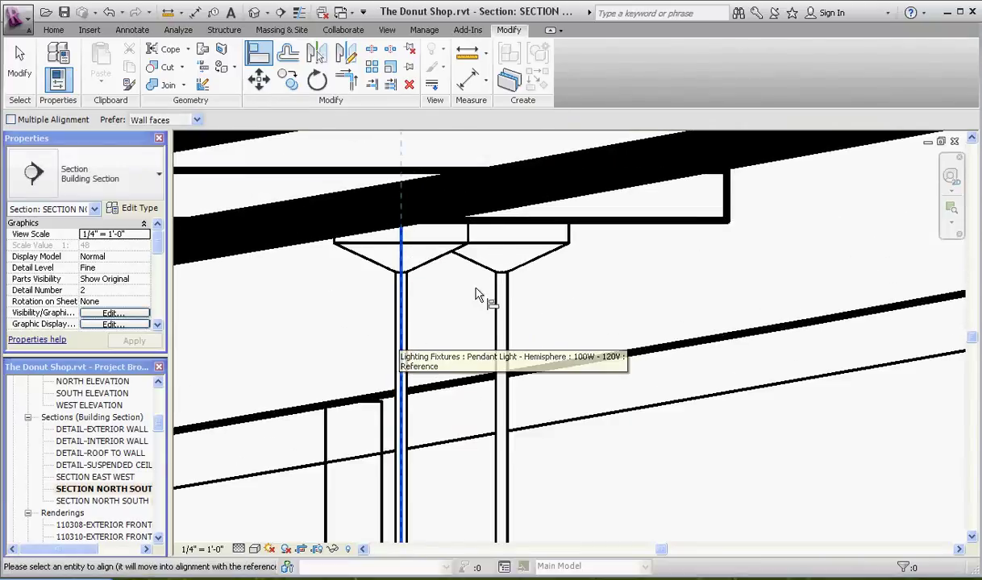
left_click(500, 295)
scroll(412, 267, "down", 2)
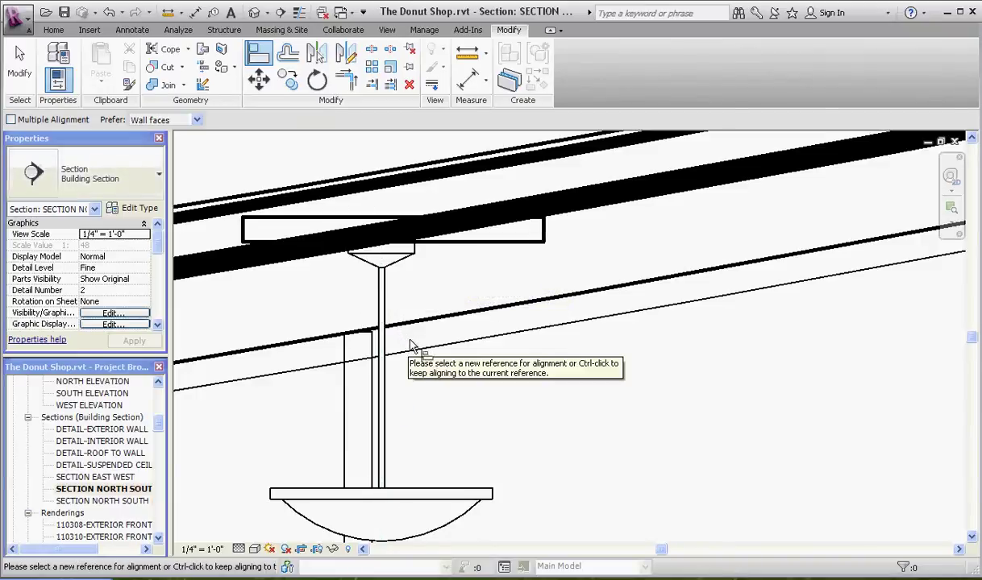
key("Escape")
key("Escape")
In the MAIN FLOOR ceiling plan, open the small ceiling's boundary sketch for editing.
scroll(242, 250, "down", 2)
scroll(320, 357, "down", 1)
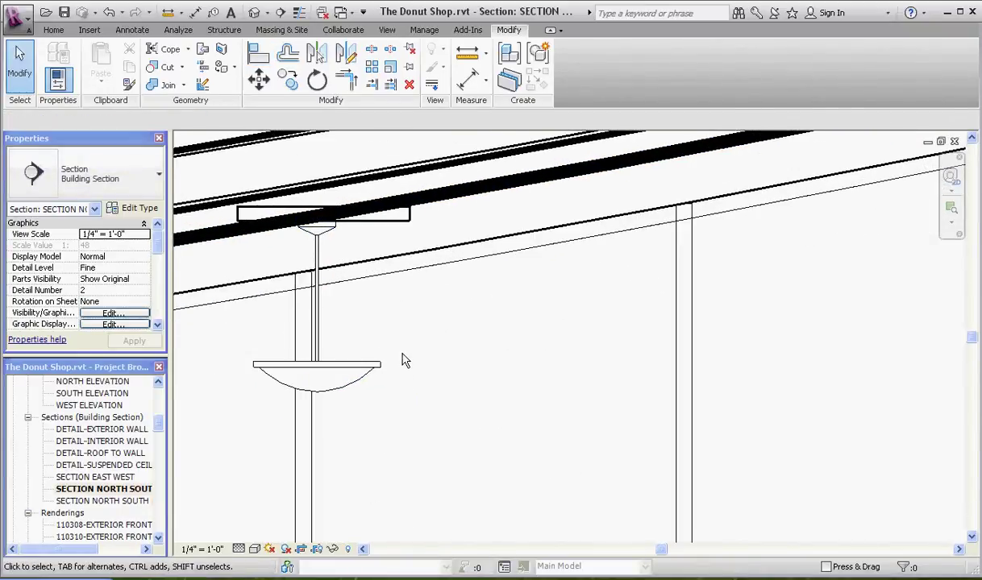
left_click(392, 215)
scroll(294, 232, "down", 3)
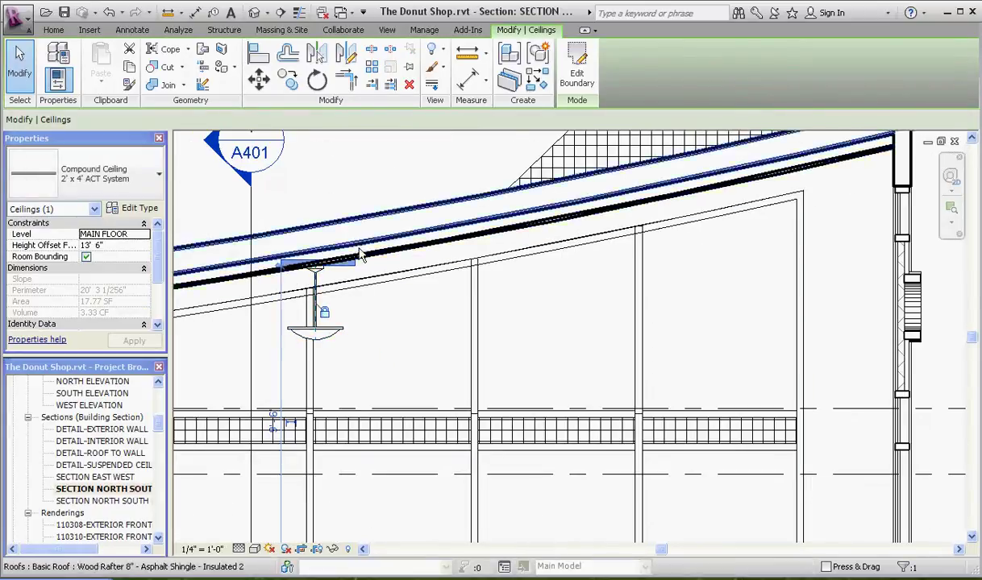
left_click_drag(159, 419, 159, 380)
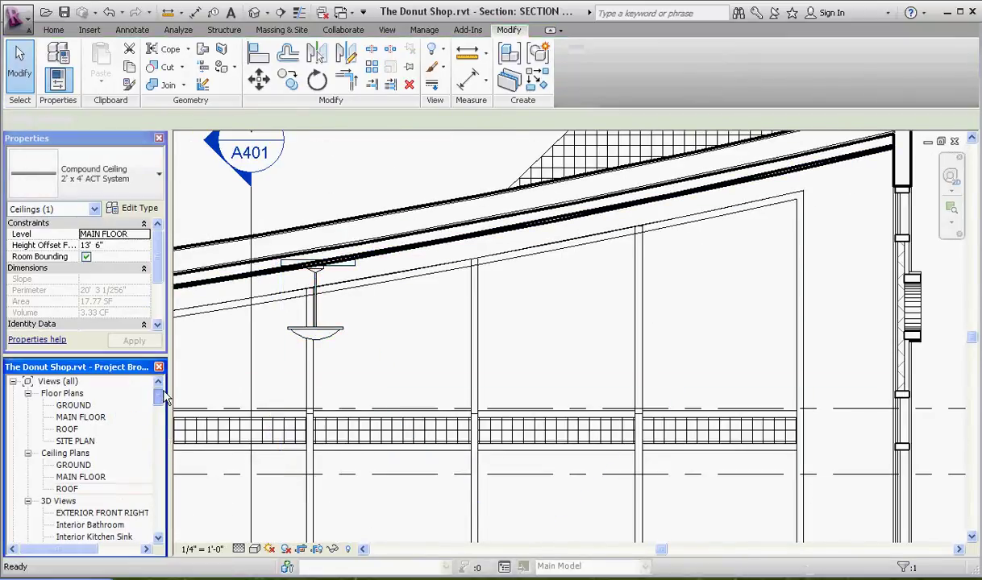
double_click(83, 478)
left_click(418, 282)
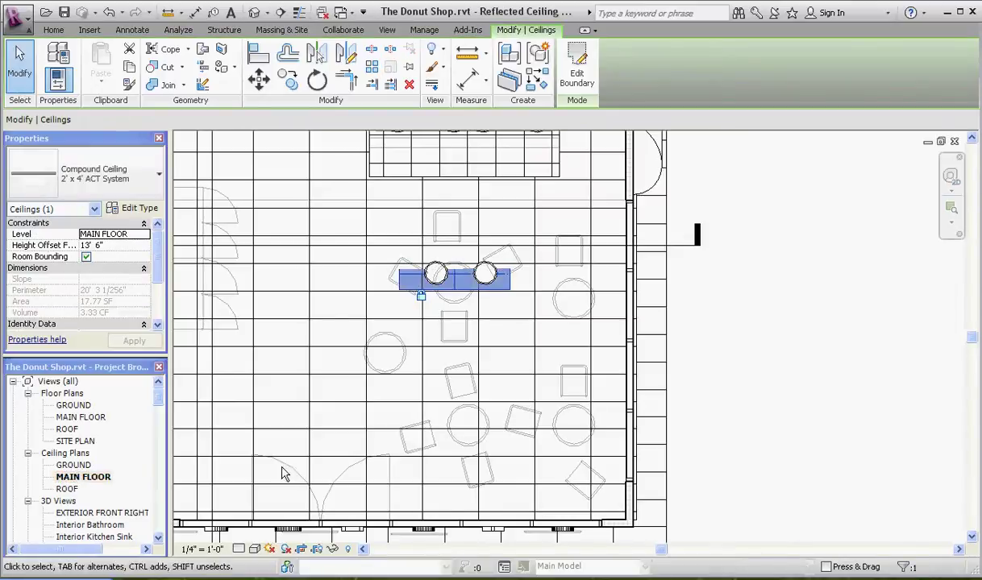
scroll(505, 284, "up", 3)
scroll(610, 264, "up", 2)
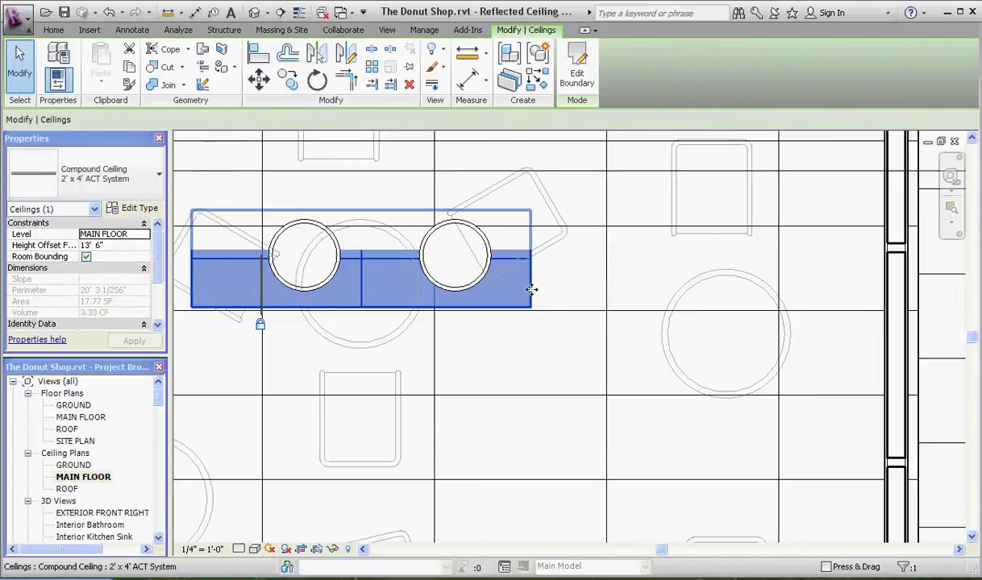
left_click(584, 71)
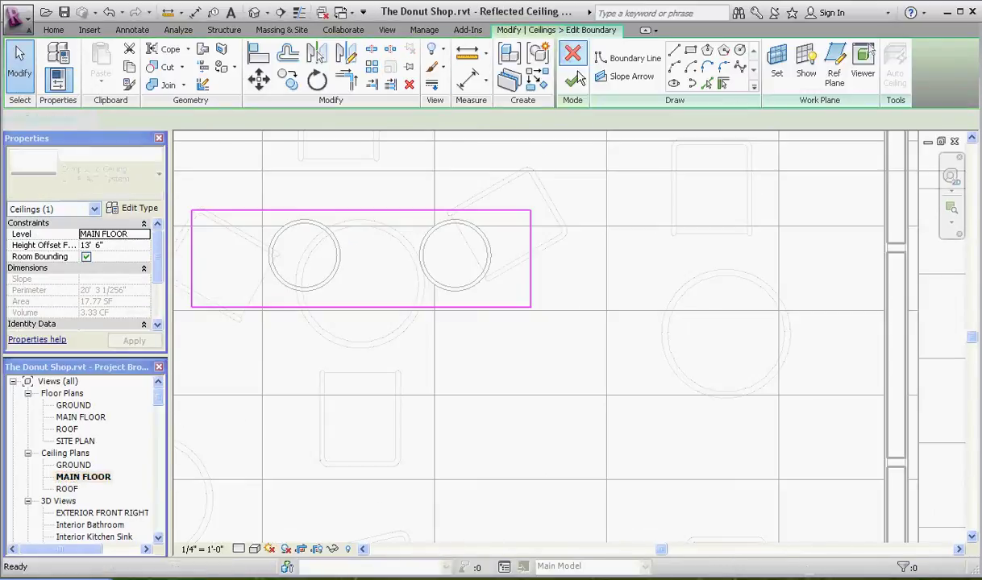
Drag the right and left boundary edges inward, leaving the ceiling 10 inches wide.
left_click(531, 282)
left_click_drag(530, 270, 360, 276)
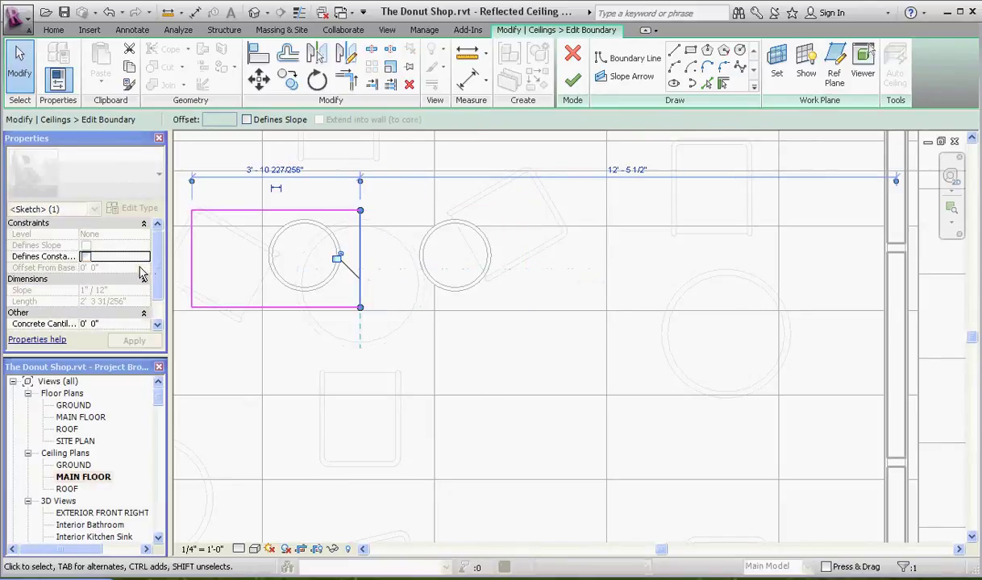
left_click(193, 263)
left_click_drag(193, 262, 324, 266)
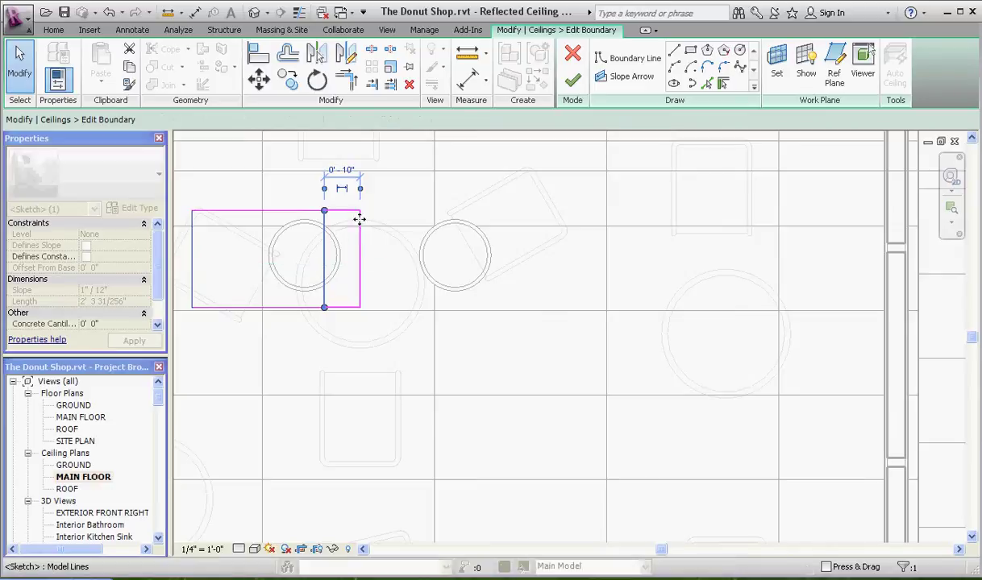
Pull the top and bottom edges in and finish the 0.42 SF, 2' 8" perimeter boundary.
left_click(357, 212)
left_click_drag(353, 211, 345, 251)
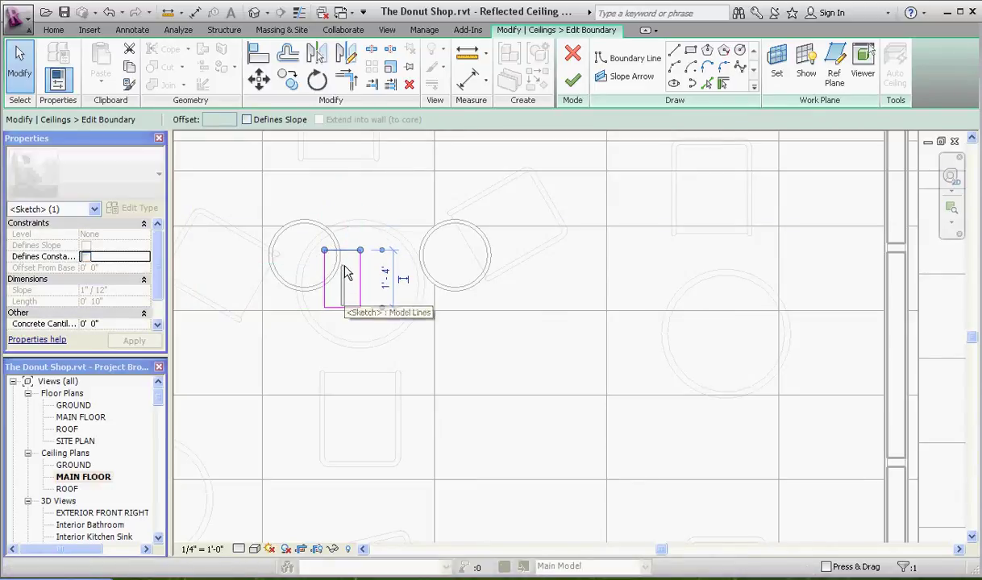
left_click(344, 313)
left_click(329, 307)
left_click_drag(329, 307, 344, 271)
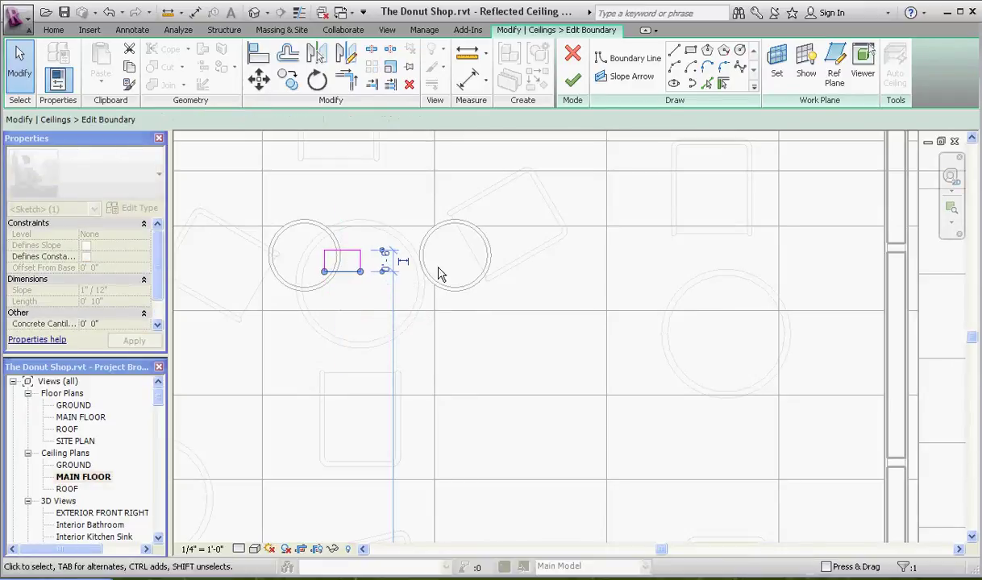
left_click(538, 289)
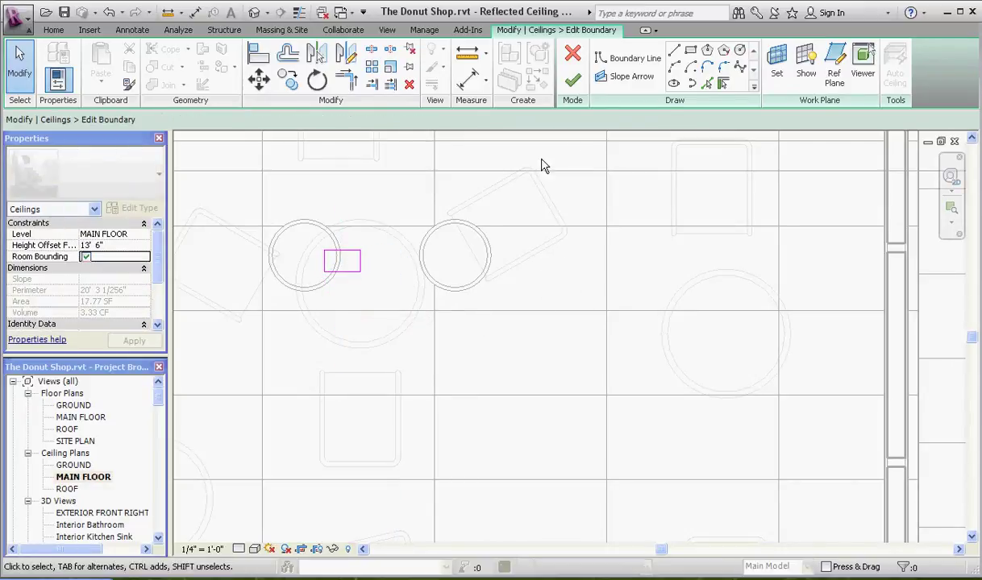
left_click(574, 80)
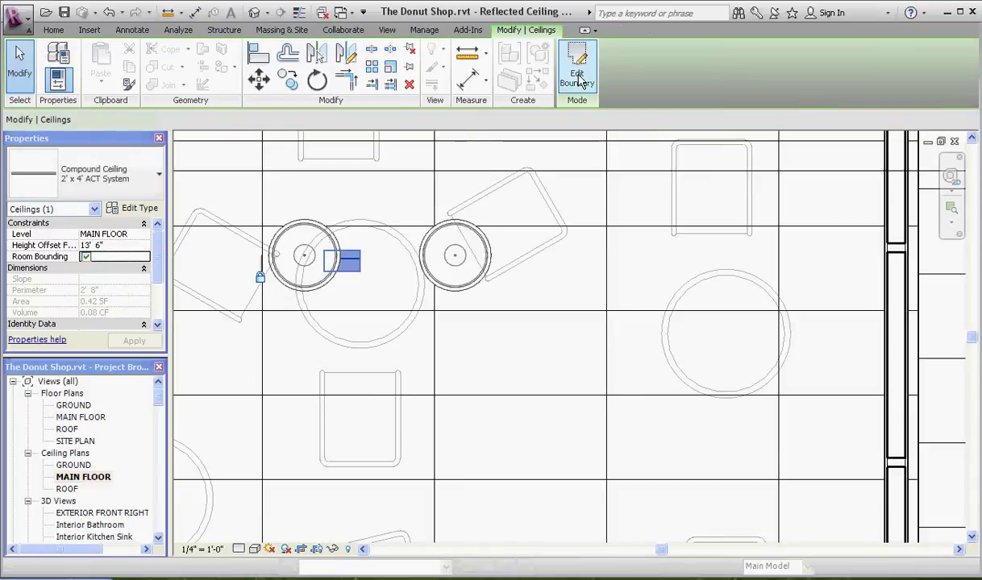
left_click(524, 282)
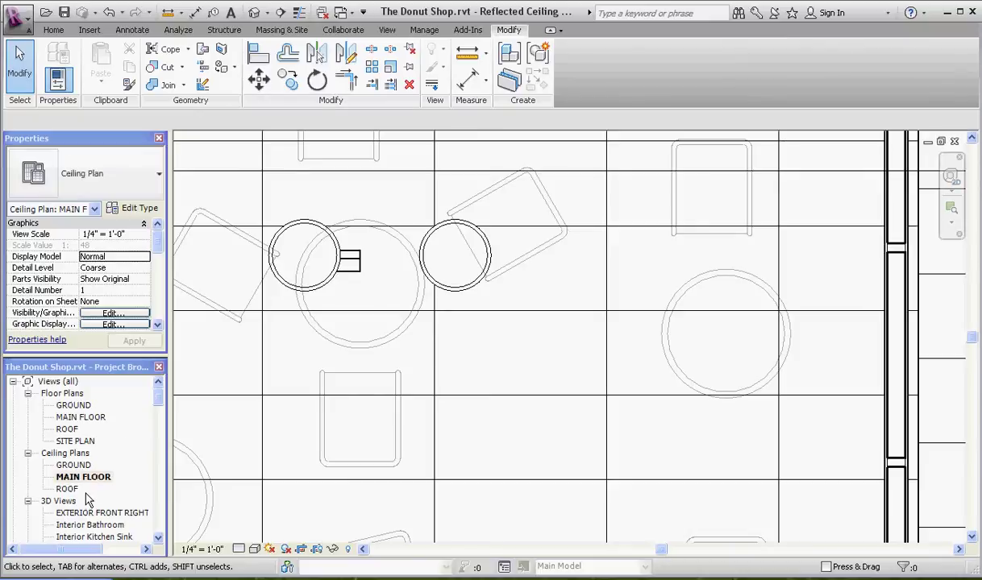
left_click_drag(159, 397, 159, 425)
Open SECTION NORTH SOUTH LOOKING EAST and zoom in on the pendant light under the tiny ceiling.
double_click(105, 466)
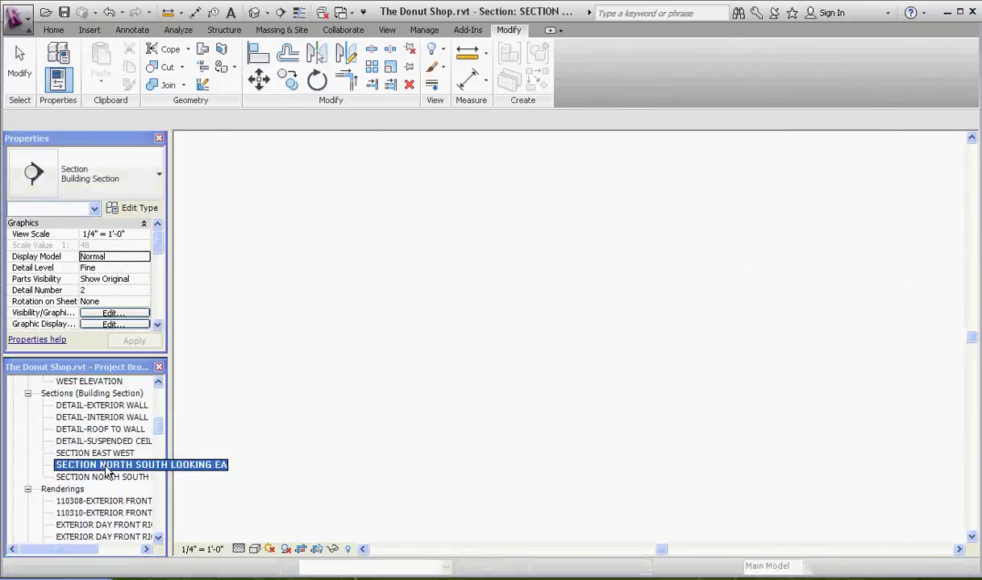
scroll(359, 193, "down", 3)
scroll(337, 272, "up", 5)
scroll(302, 363, "down", 2)
scroll(303, 341, "up", 2)
scroll(338, 338, "down", 5)
scroll(399, 300, "down", 3)
scroll(395, 311, "up", 3)
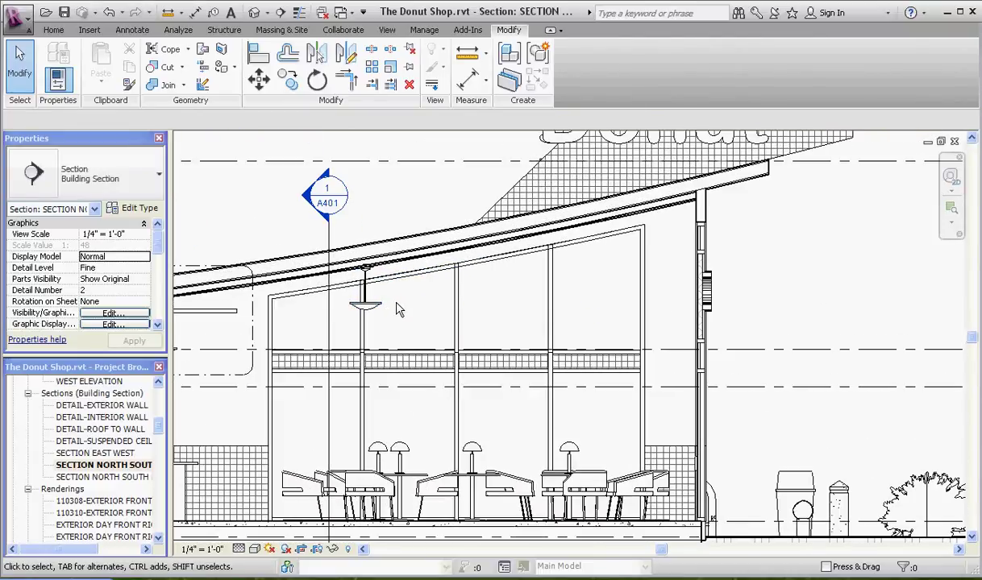